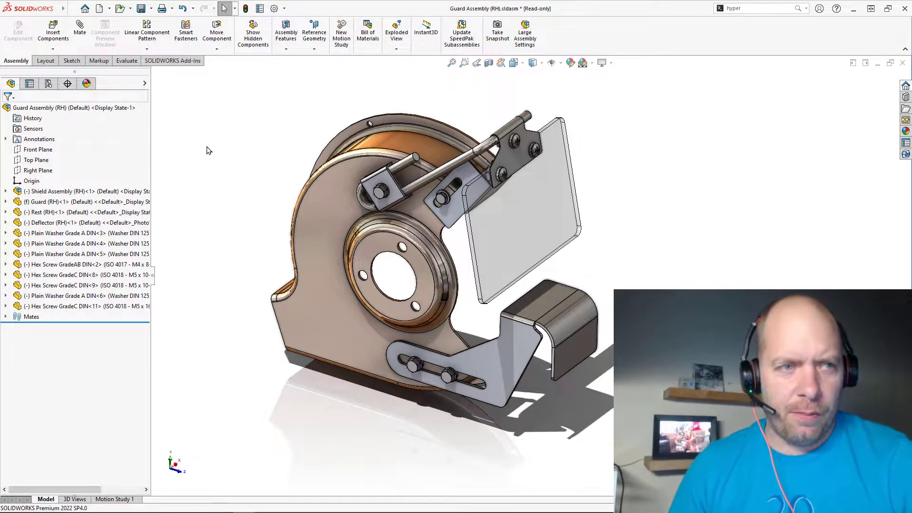
# - Insert a new empty virtual part, Part9, into the Guard Assembly and select it
pyautogui.click(55, 49)
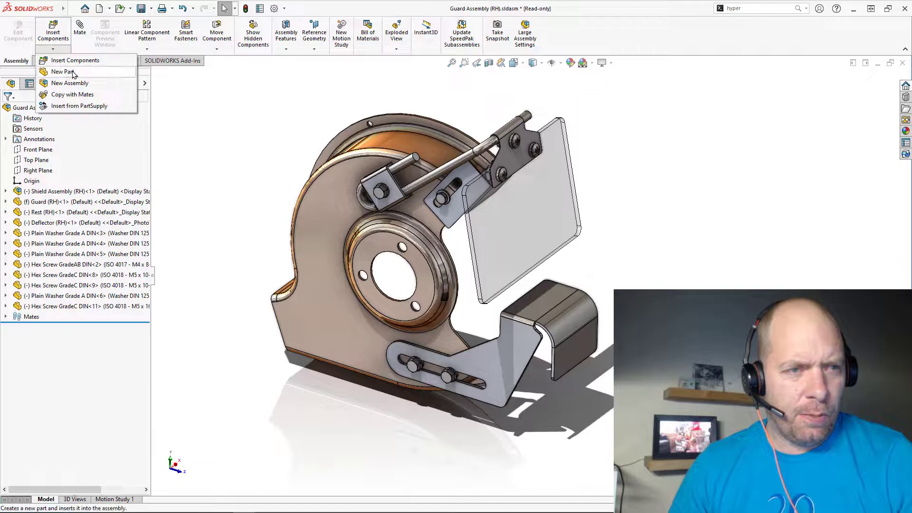
pyautogui.click(63, 72)
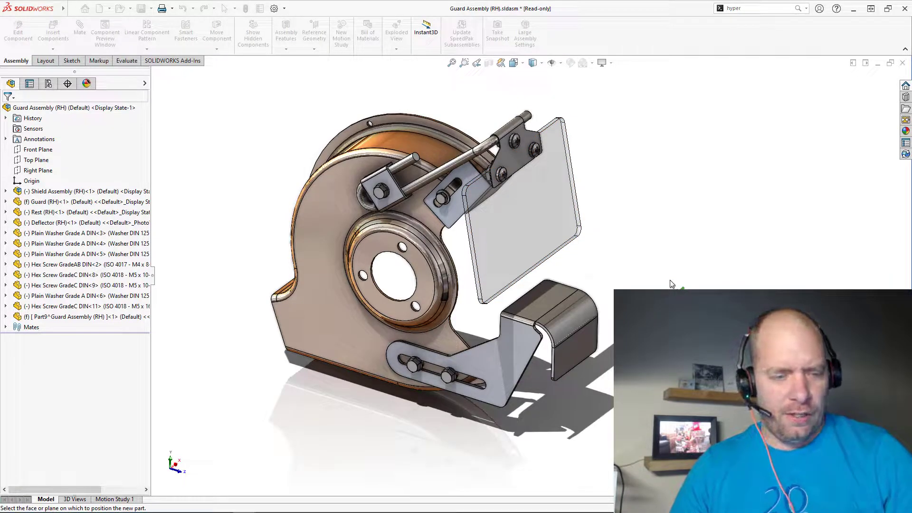
pyautogui.click(677, 212)
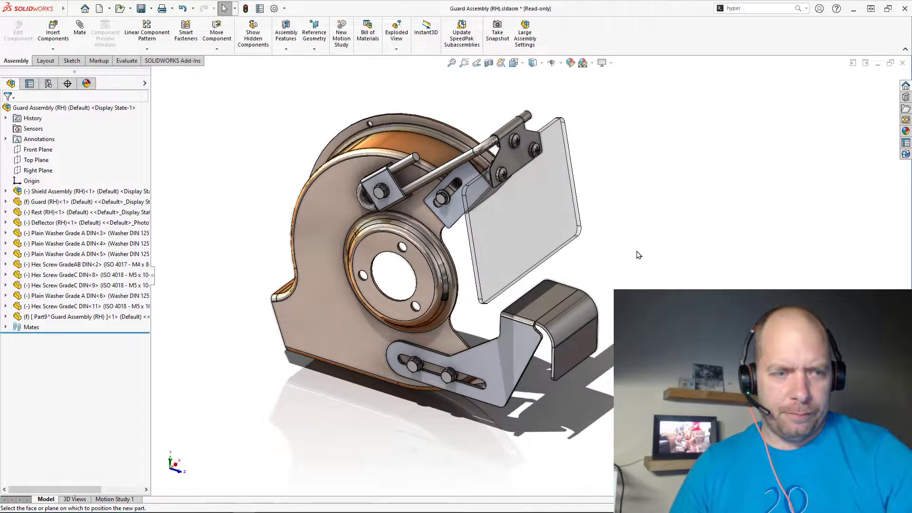
pyautogui.click(52, 318)
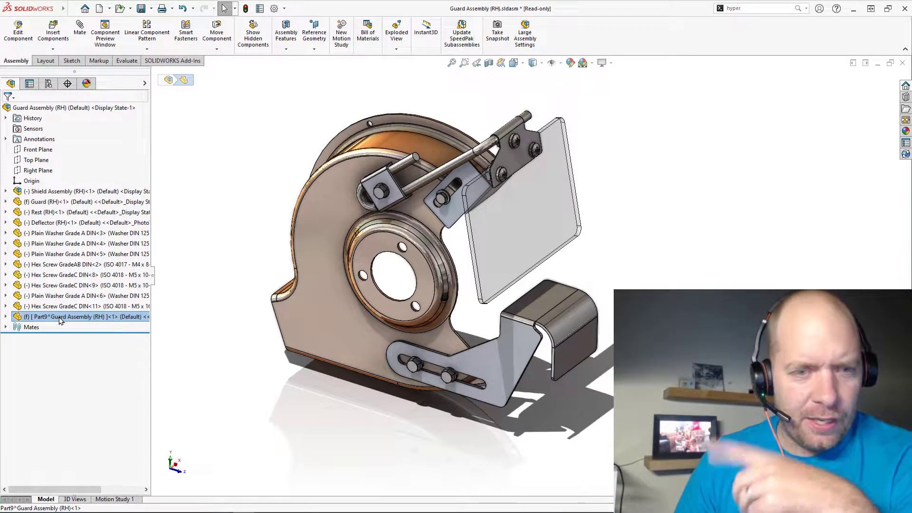
# - Edit Part9 in context within the assembly and search for the 'join' command
pyautogui.rightClick(61, 319)
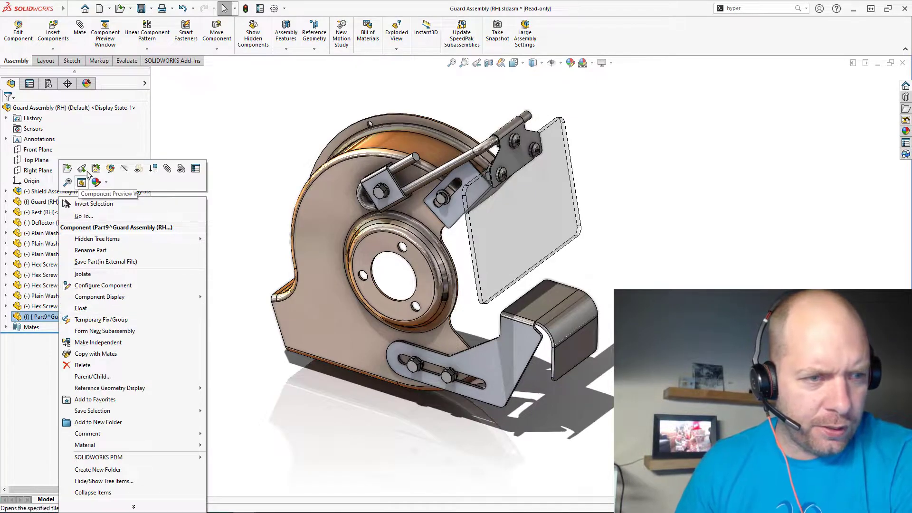
pyautogui.click(112, 169)
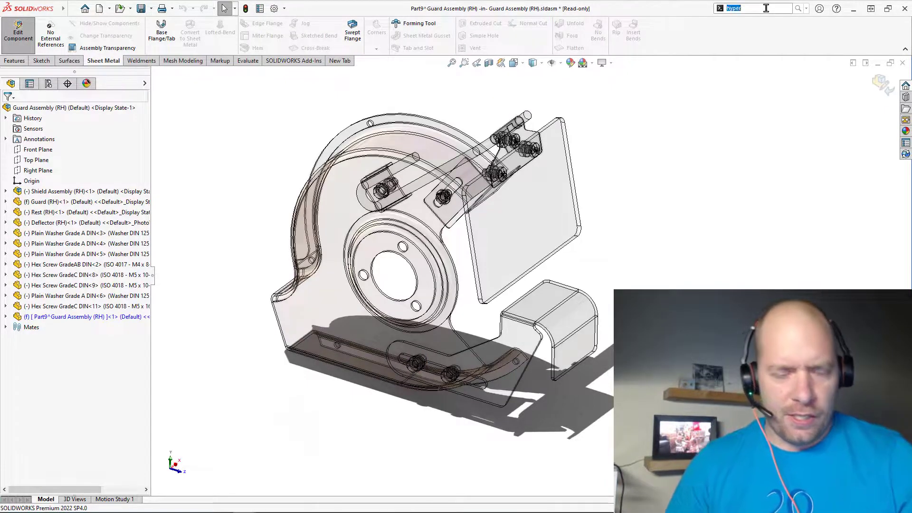
pyautogui.write('join')
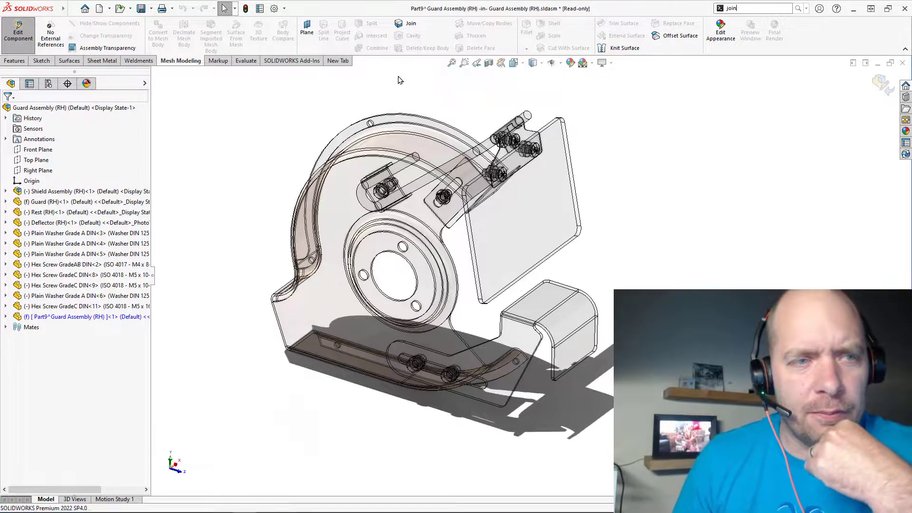
# - Join the Rest, Guard and Shield rod clamp into Part9 with Hide parts unchecked
pyautogui.click(425, 29)
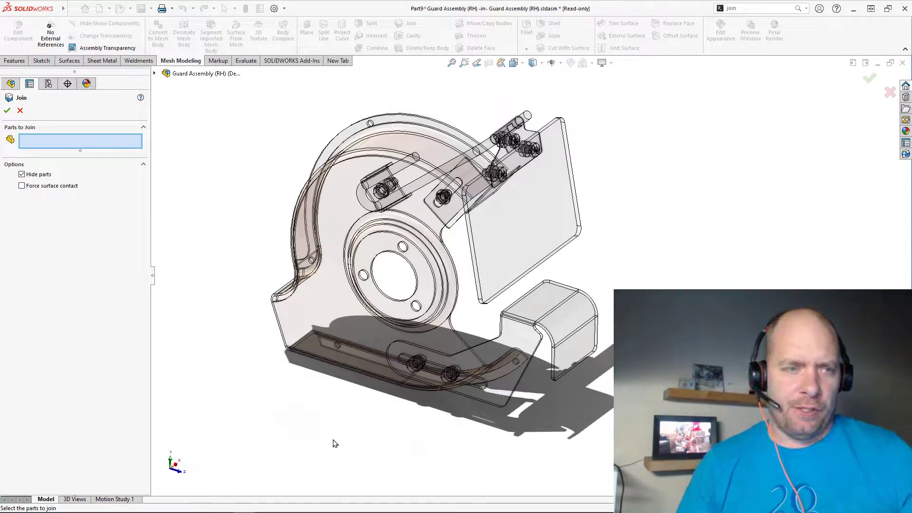
pyautogui.click(523, 330)
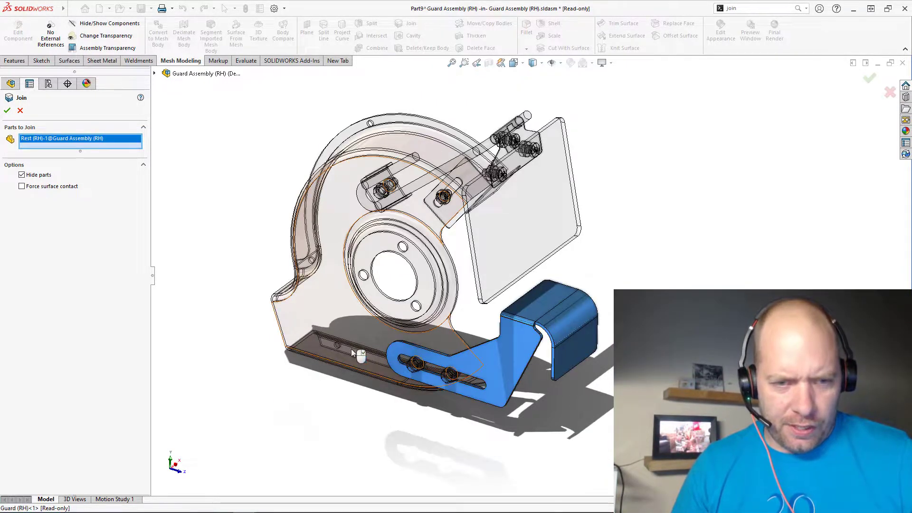
pyautogui.click(350, 353)
pyautogui.scroll(-5, 435, 221)
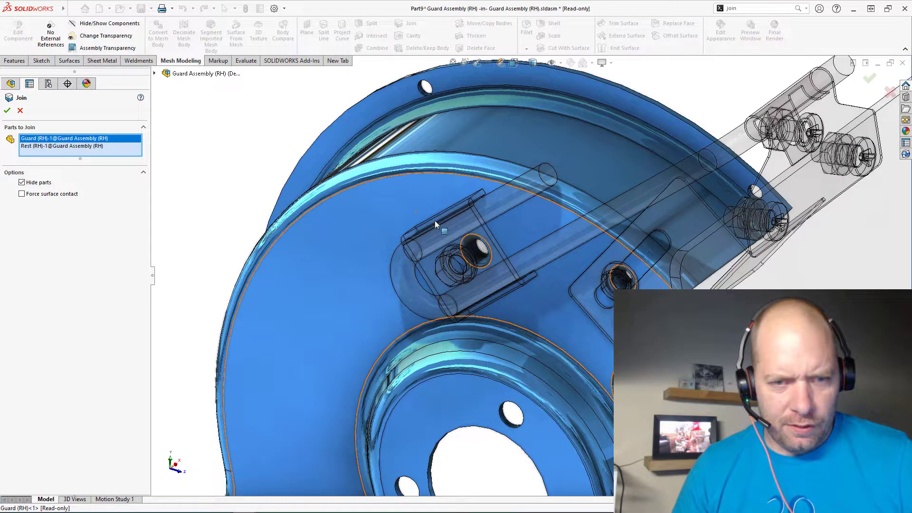
pyautogui.click(490, 254)
pyautogui.click(492, 262)
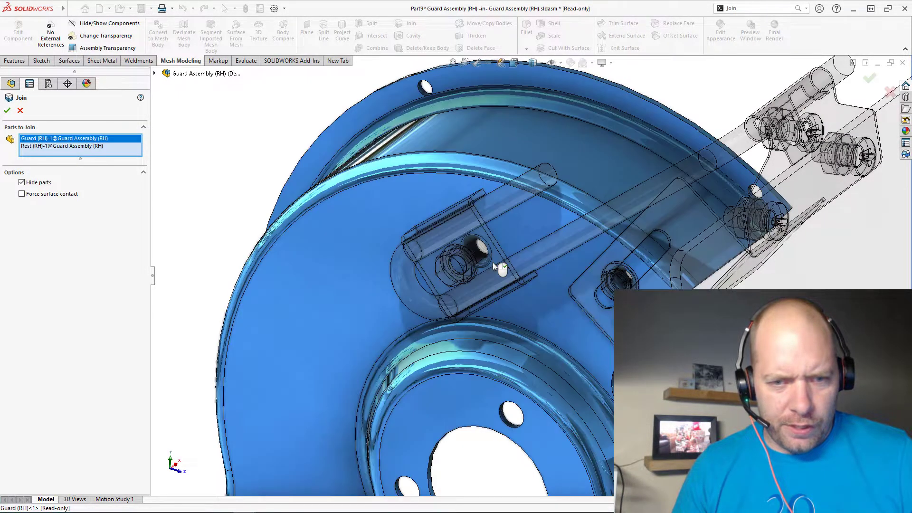
pyautogui.scroll(-5, 502, 247)
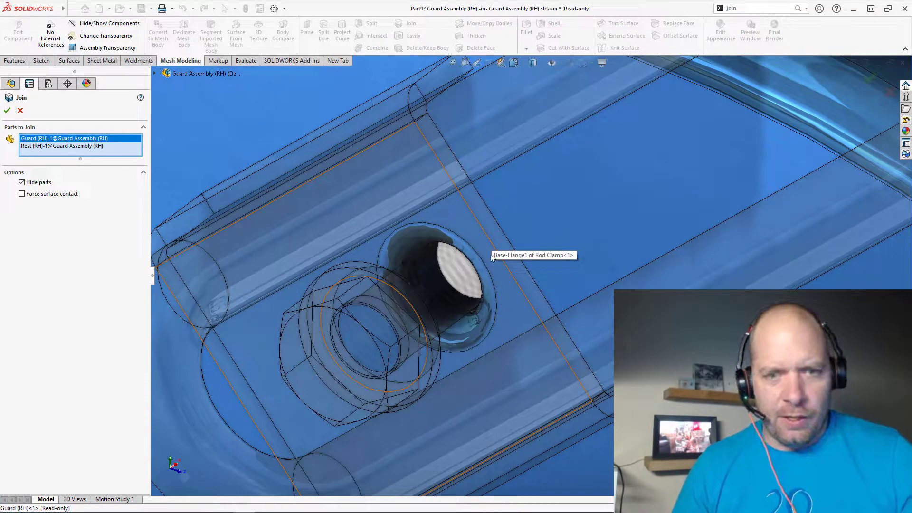
pyautogui.click(469, 220)
pyautogui.scroll(8, 517, 303)
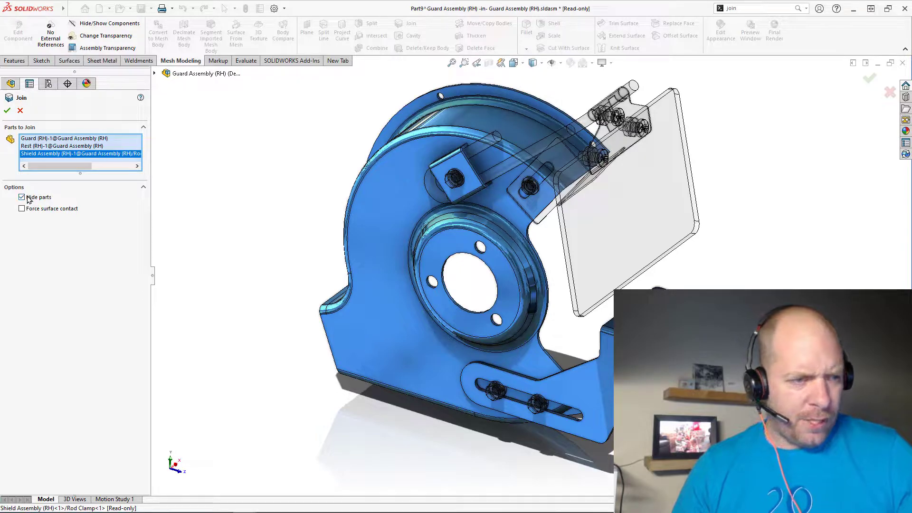
pyautogui.click(30, 198)
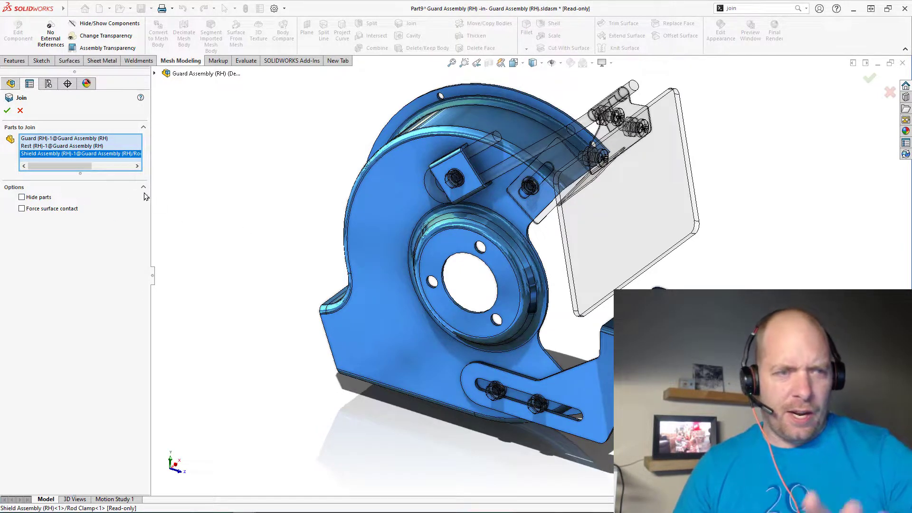
pyautogui.click(7, 112)
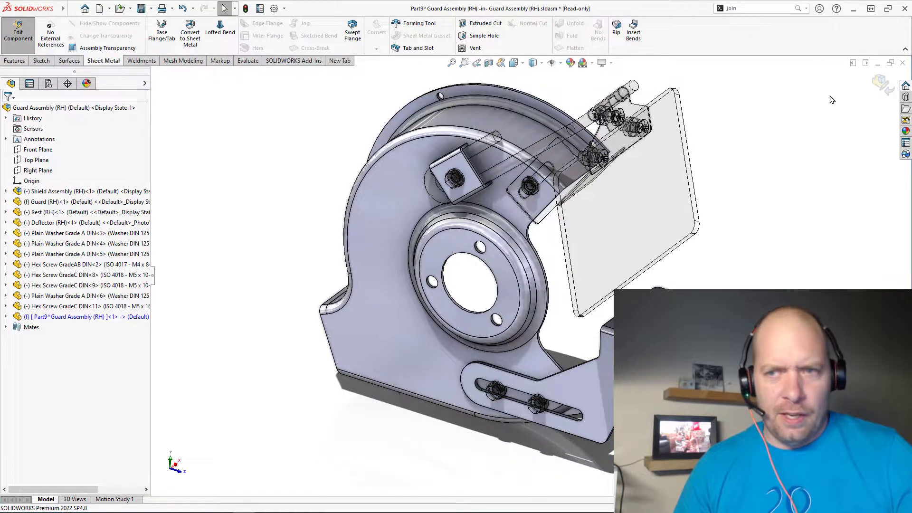
# - Exit Part9 editing, dismiss the read-only warning, and open Part9^Guard Assembly (RH) separately
pyautogui.click(892, 90)
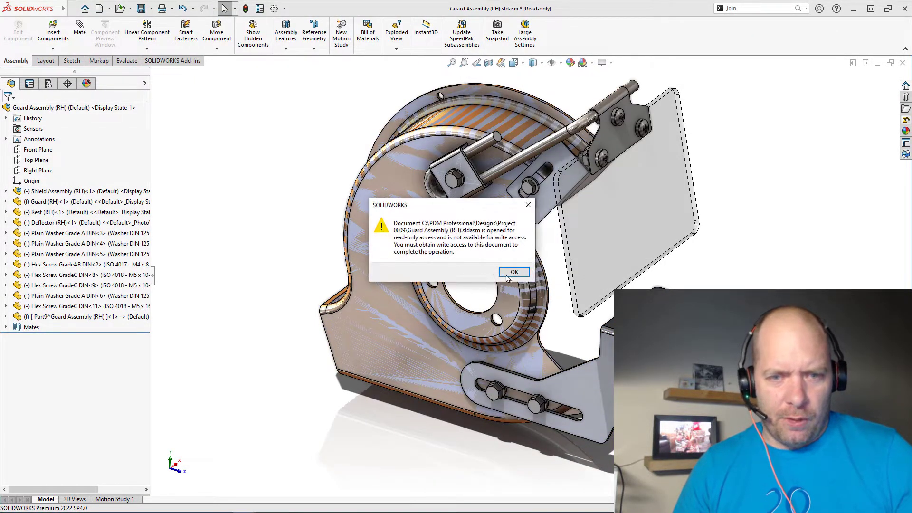
pyautogui.click(513, 272)
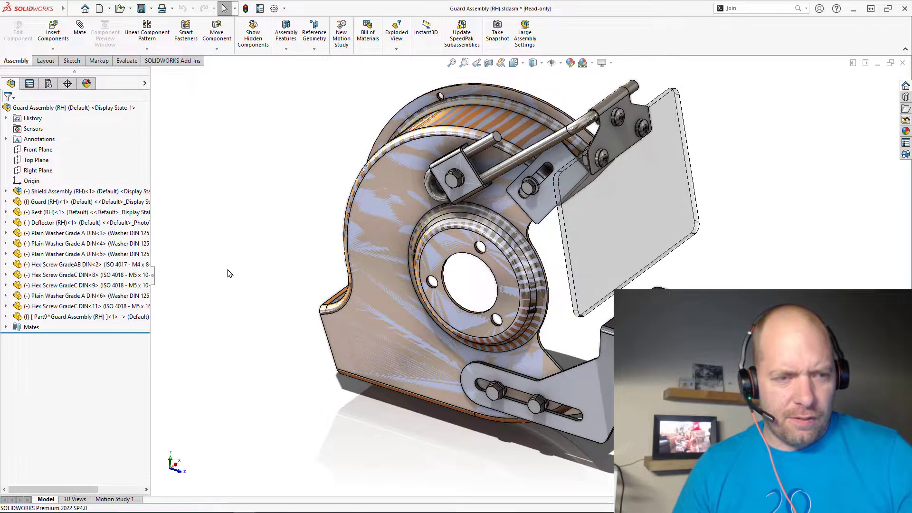
pyautogui.click(97, 317)
pyautogui.rightClick(98, 317)
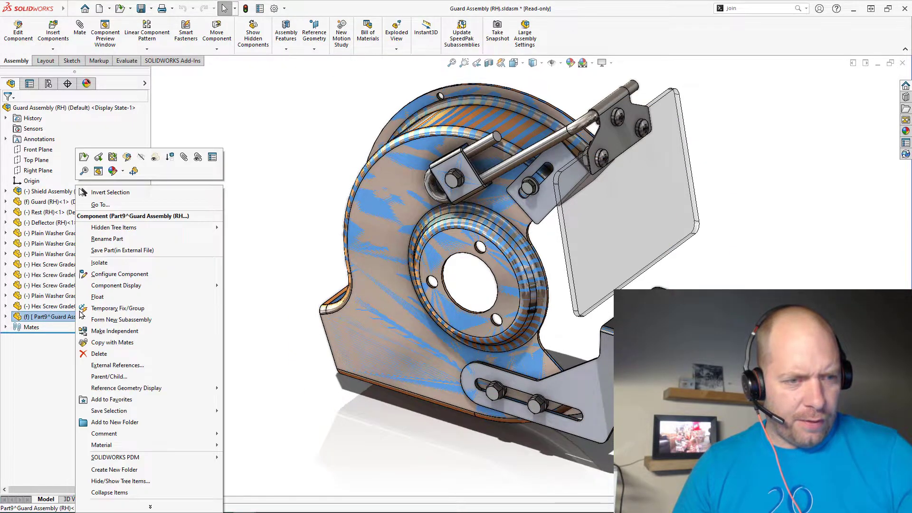
pyautogui.click(88, 172)
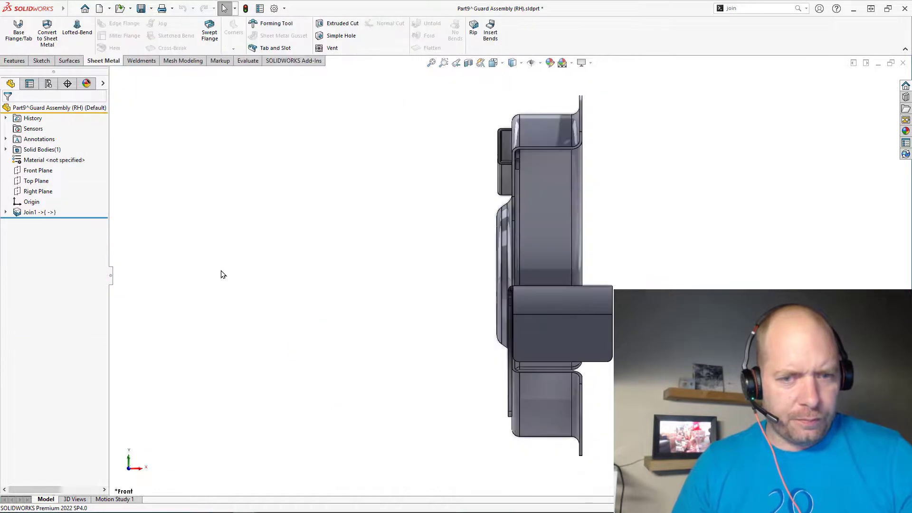
# - Inspect the part's Solid Bodies folder, confirming the single Join1 body
pyautogui.moveTo(433, 347); pyautogui.dragTo(79, 170, button='middle')
pyautogui.click(5, 150)
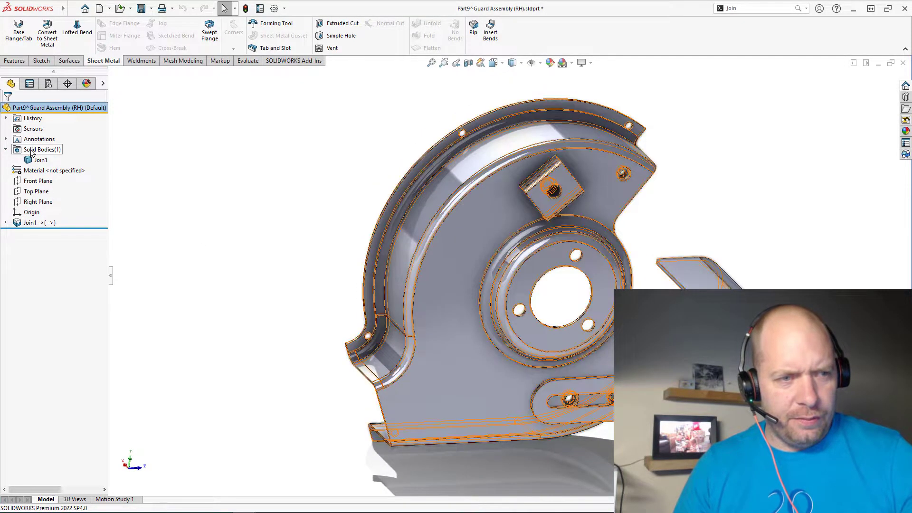
pyautogui.click(45, 160)
pyautogui.press('f')
pyautogui.click(693, 249)
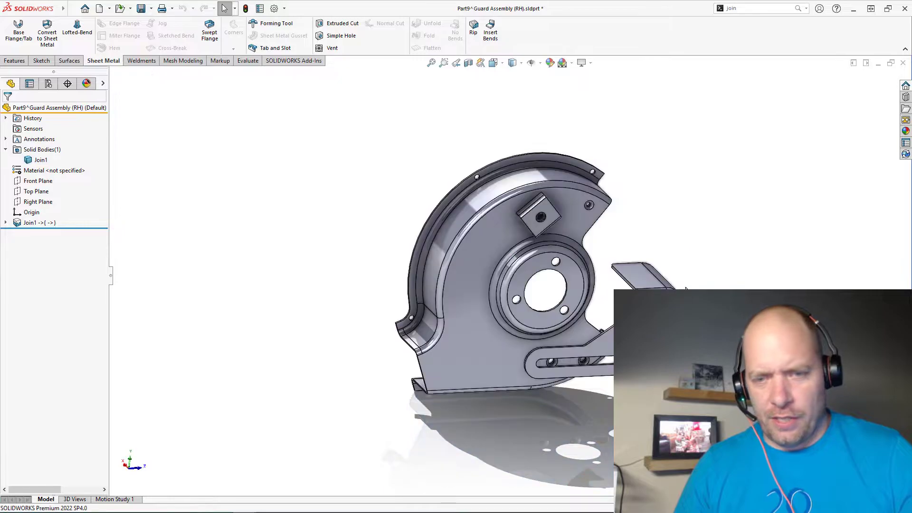
pyautogui.moveTo(693, 275); pyautogui.dragTo(570, 226, button='middle')
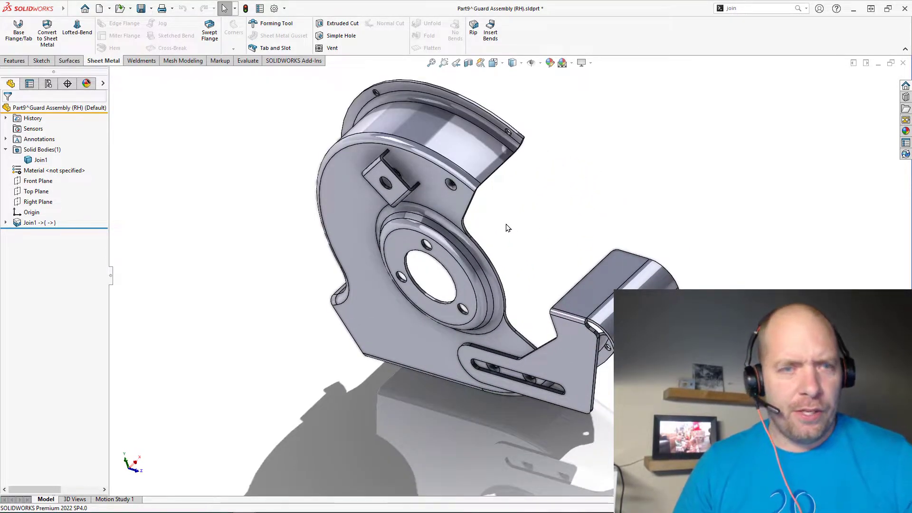
# - Start Print3D for the joined part from the File menu
pyautogui.moveTo(43, 8)
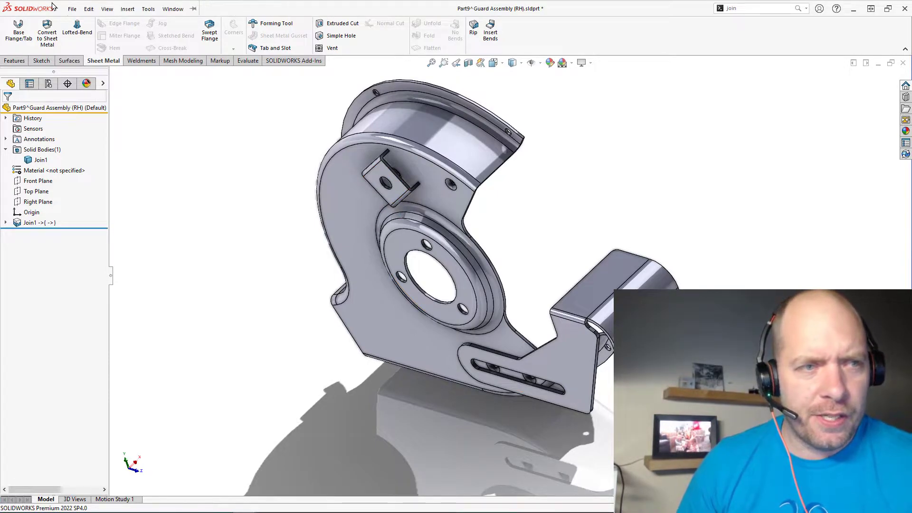
pyautogui.click(72, 9)
pyautogui.click(92, 187)
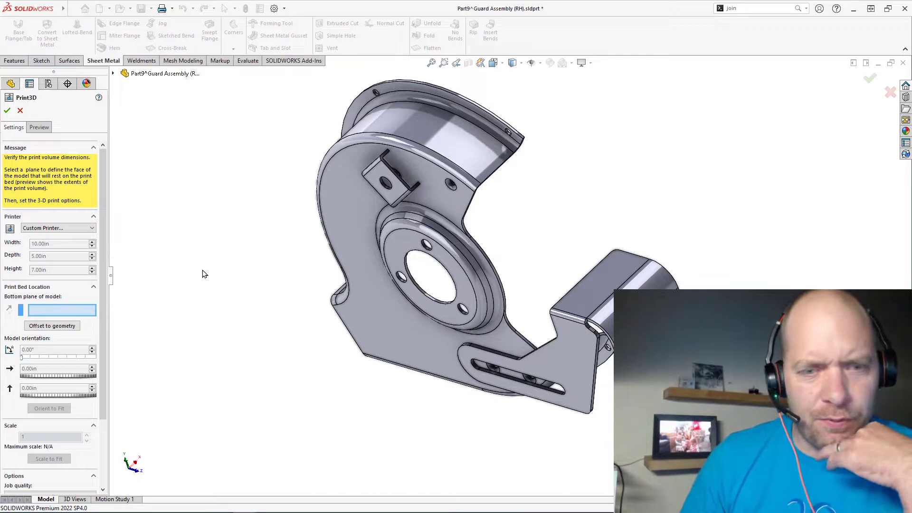
# - Browse the 3D printer catalogue, then keep Custom Printer with its 10 × 5 × 7 in volume
pyautogui.click(59, 228)
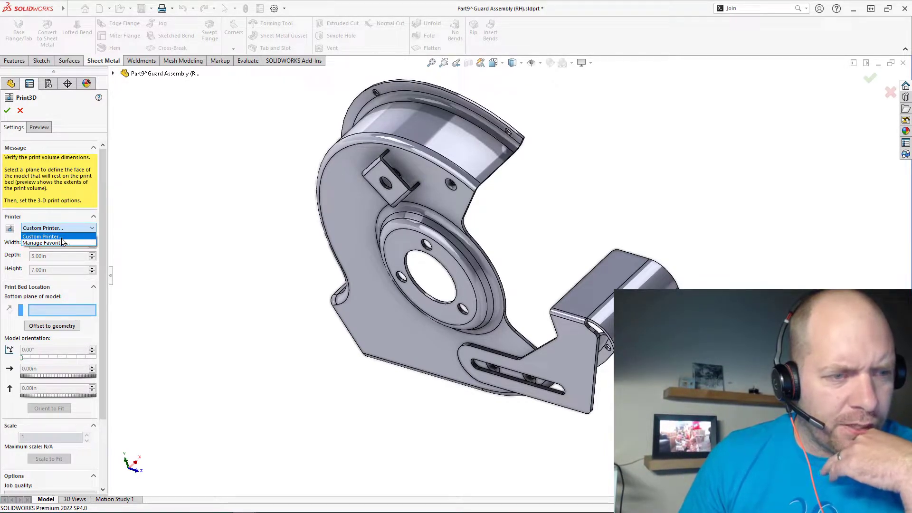
pyautogui.click(61, 243)
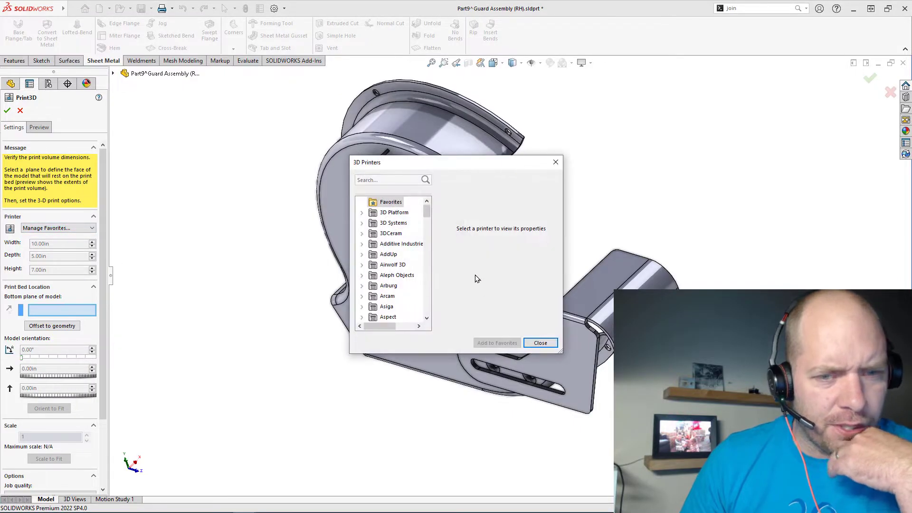
pyautogui.moveTo(428, 220); pyautogui.dragTo(427, 309)
pyautogui.click(540, 343)
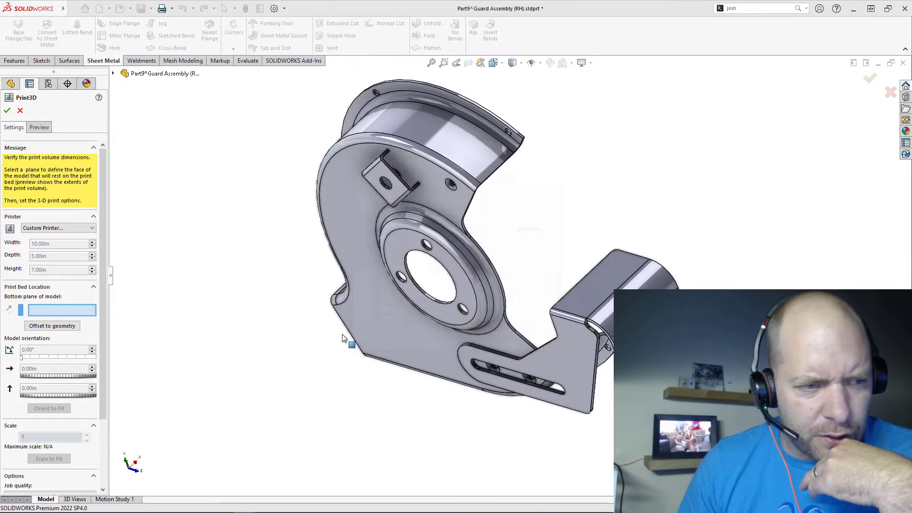
pyautogui.click(67, 229)
pyautogui.click(65, 236)
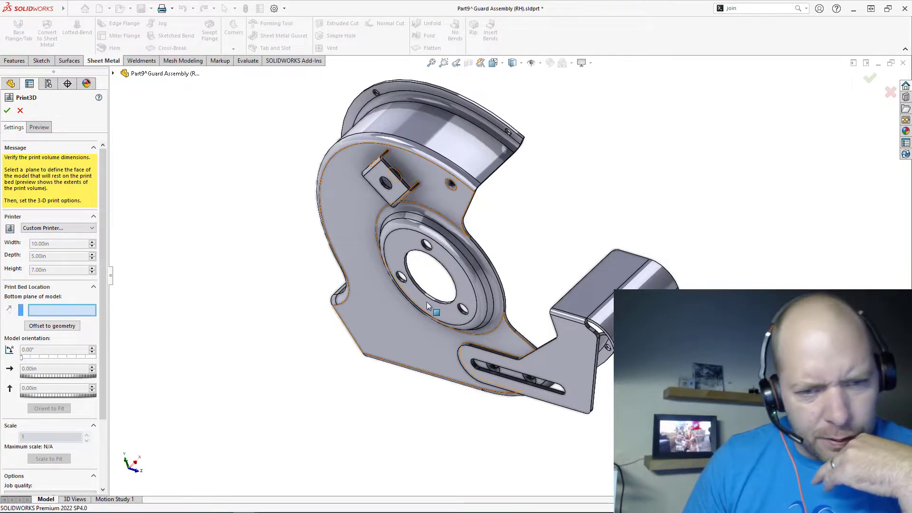
# - Set Face<1> as the bottom plane and the print volume width to 200mm
pyautogui.click(558, 365)
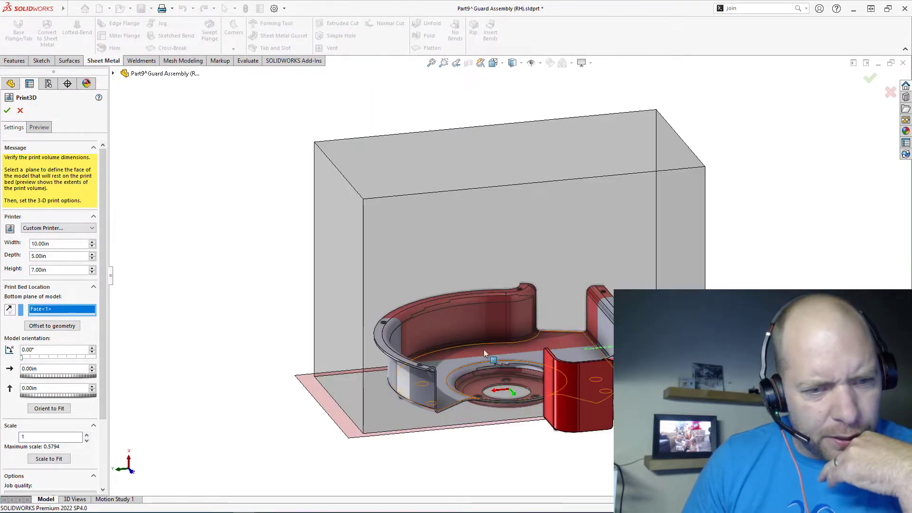
pyautogui.moveTo(366, 338); pyautogui.dragTo(333, 280, button='middle')
pyautogui.click(57, 243)
pyautogui.write('200mm')
pyautogui.press('Return')
pyautogui.hotkey('ctrl', 'c')
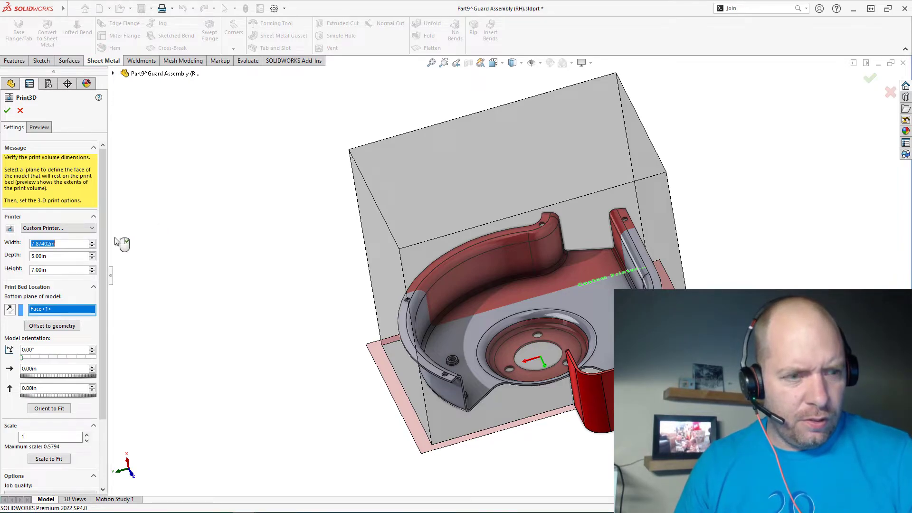
# - Match the depth to 200mm, making a 7.87402 in cubic print volume
pyautogui.click(56, 257)
pyautogui.hotkey('ctrl', 'v')
pyautogui.press('Tab')
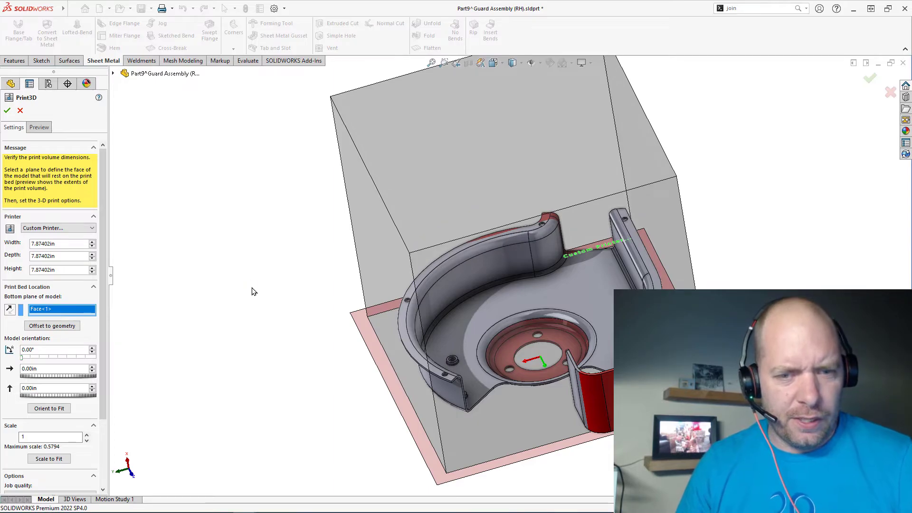
pyautogui.moveTo(252, 288); pyautogui.dragTo(263, 342, button='middle')
pyautogui.moveTo(510, 395); pyautogui.dragTo(496, 307, button='middle')
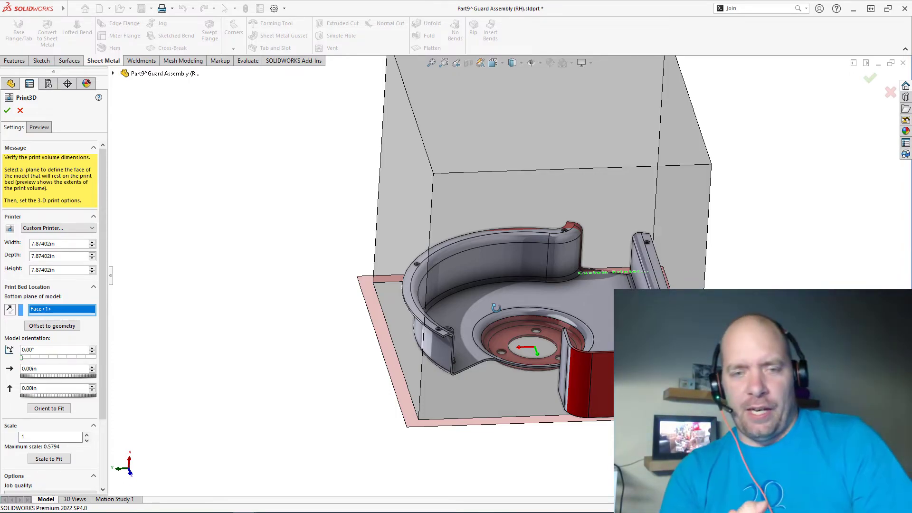
pyautogui.scroll(-2, 496, 309)
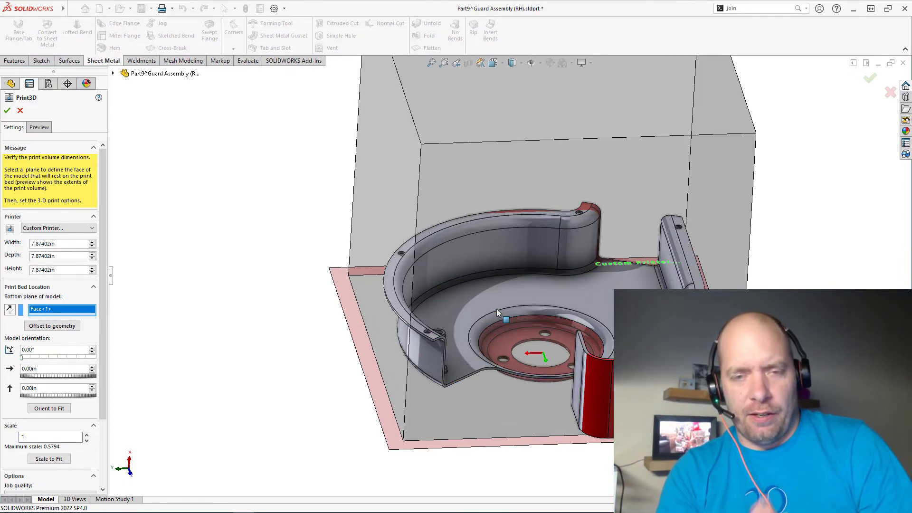